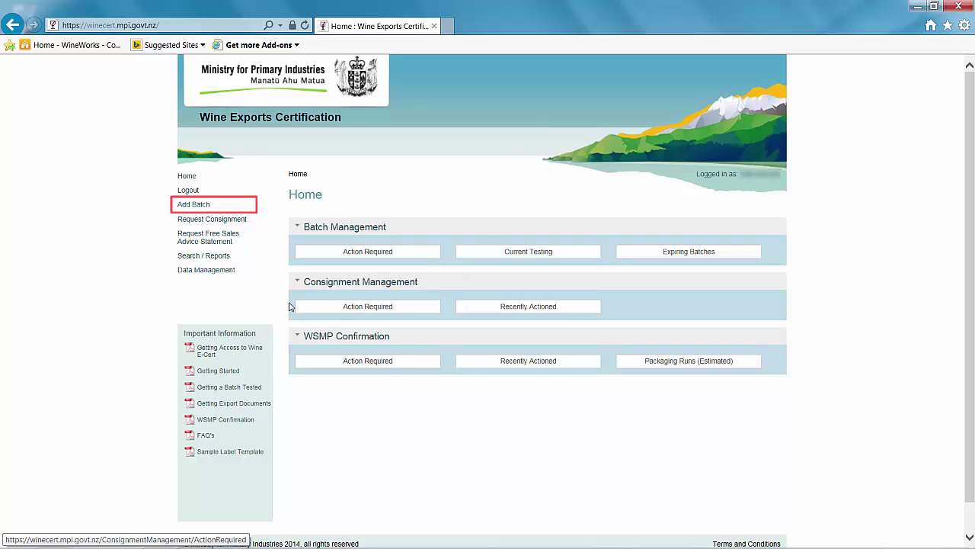
- Start a new batch with vintage 2015, region Auckland and special process Sparkling
click(196, 207)
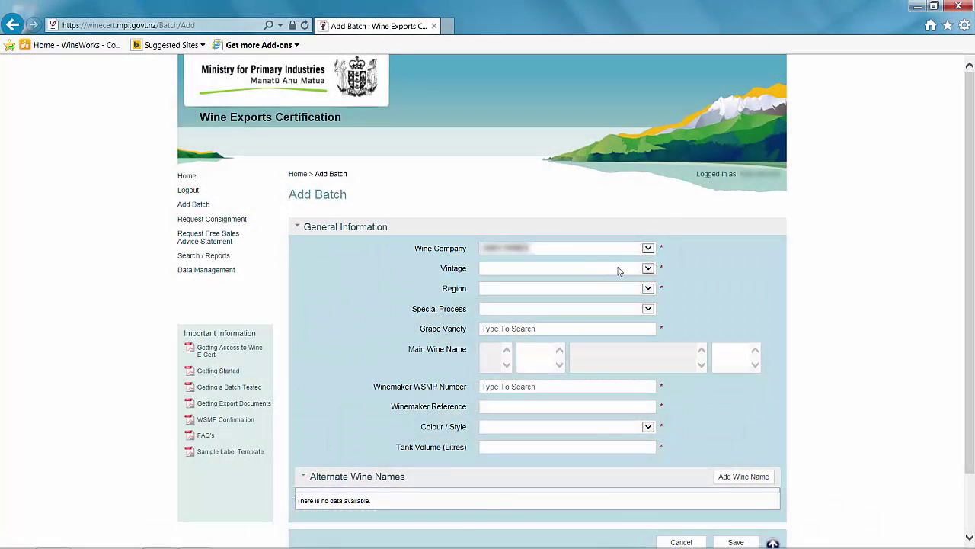
click(649, 275)
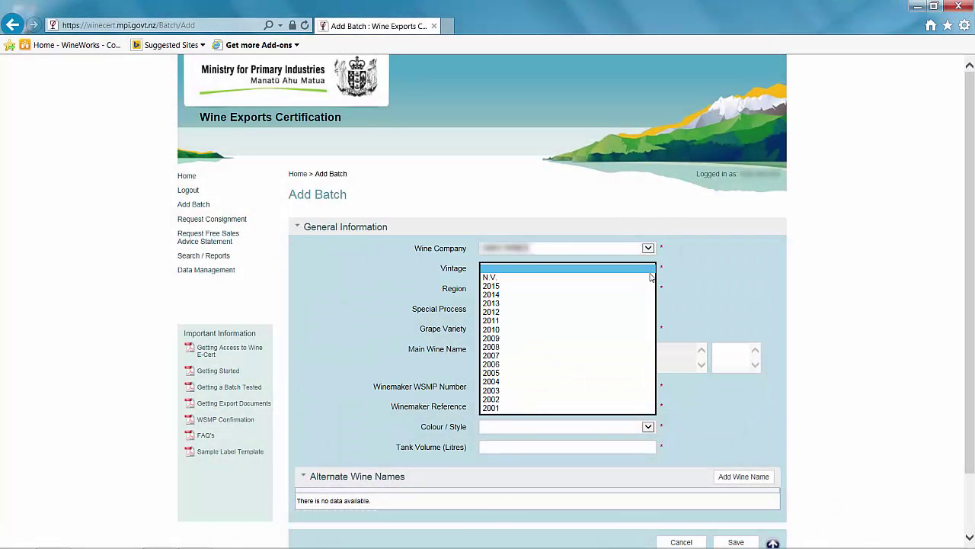
click(638, 289)
click(647, 289)
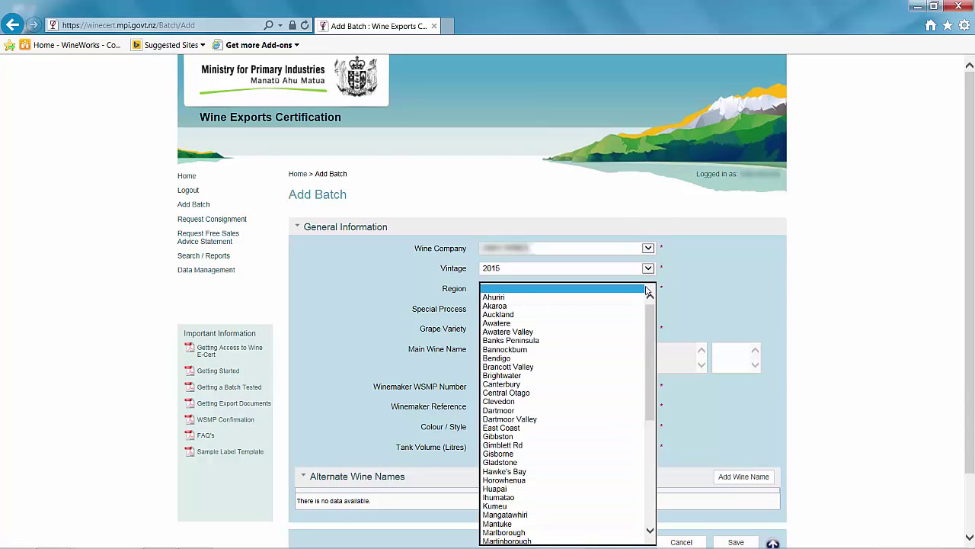
click(627, 315)
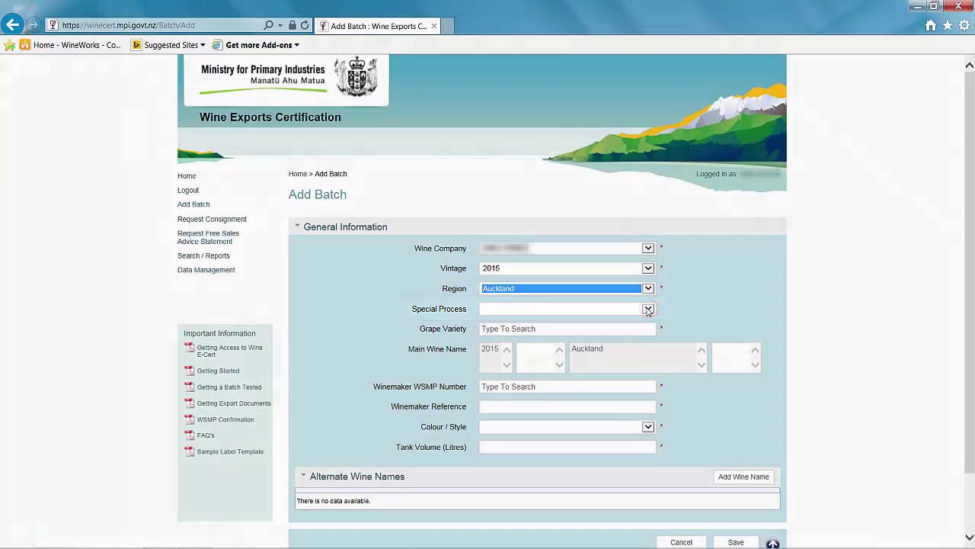
click(647, 310)
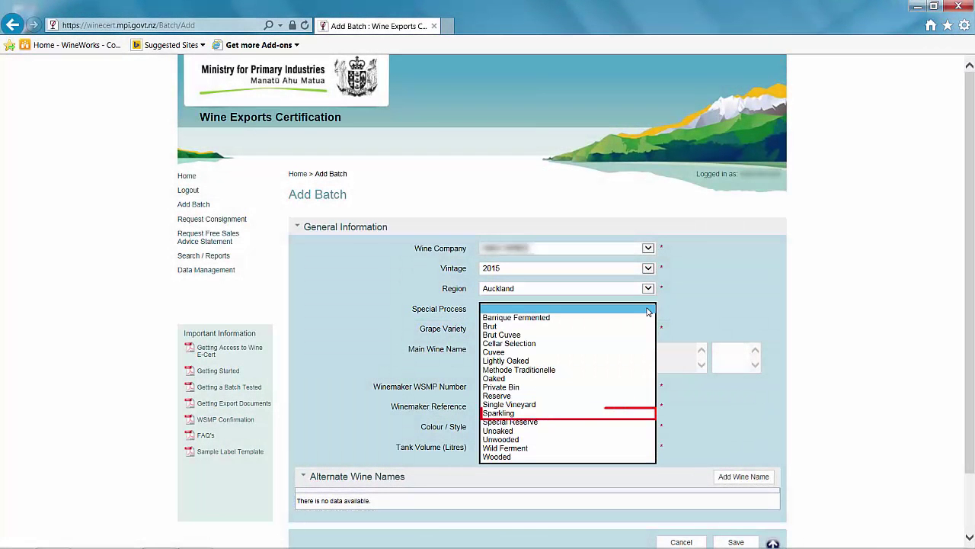
click(563, 416)
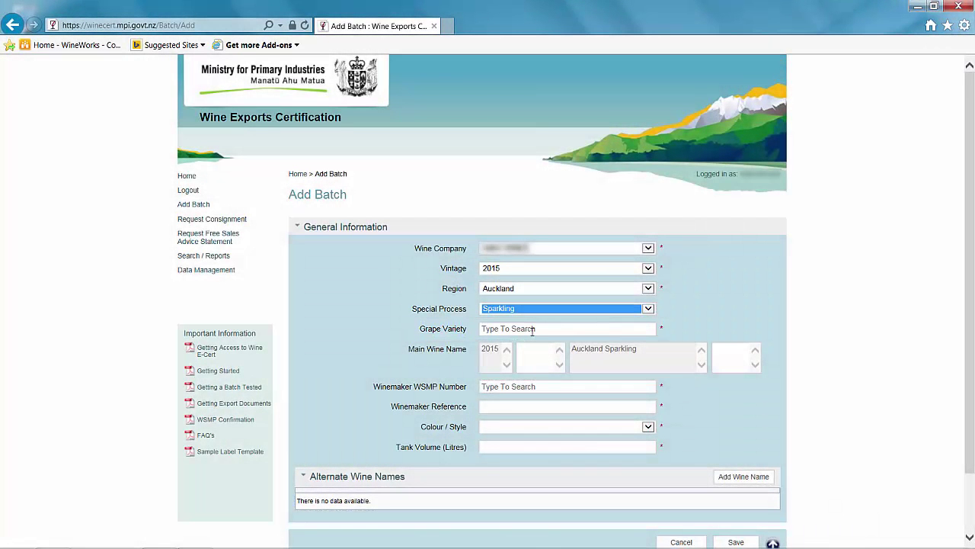
- Set the grape variety to Rose and enter "Test" in both editable parts of the main wine name
click(532, 329)
text(ros)
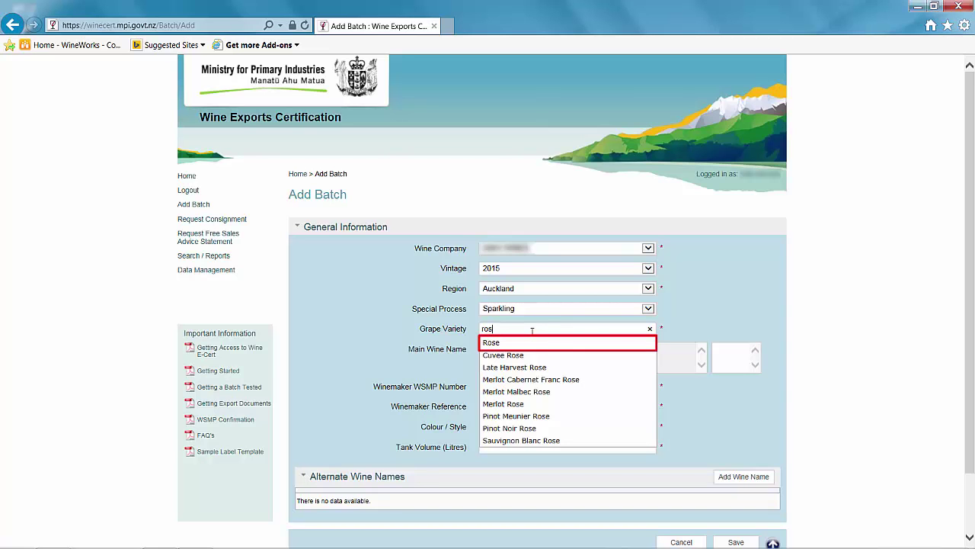
click(506, 342)
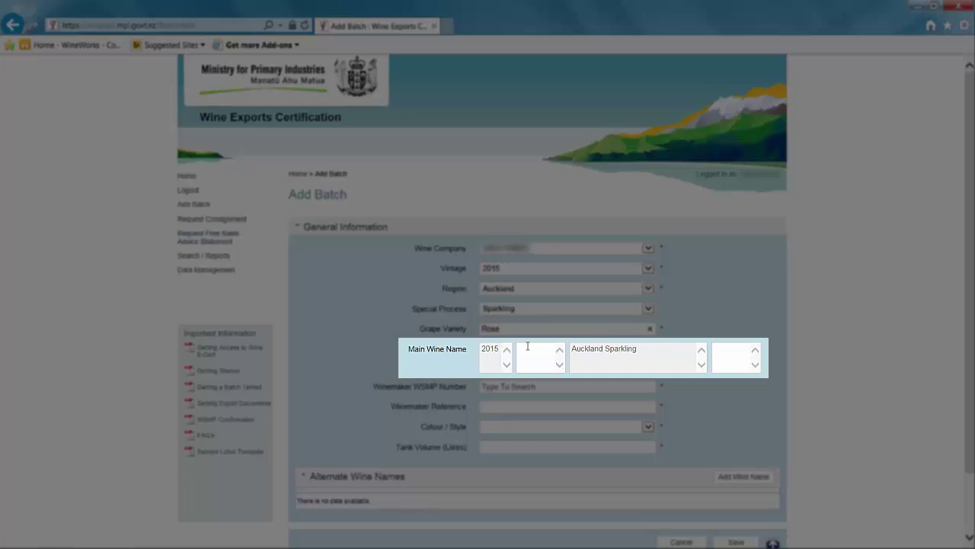
click(523, 349)
text(Test)
click(720, 349)
text(Test)
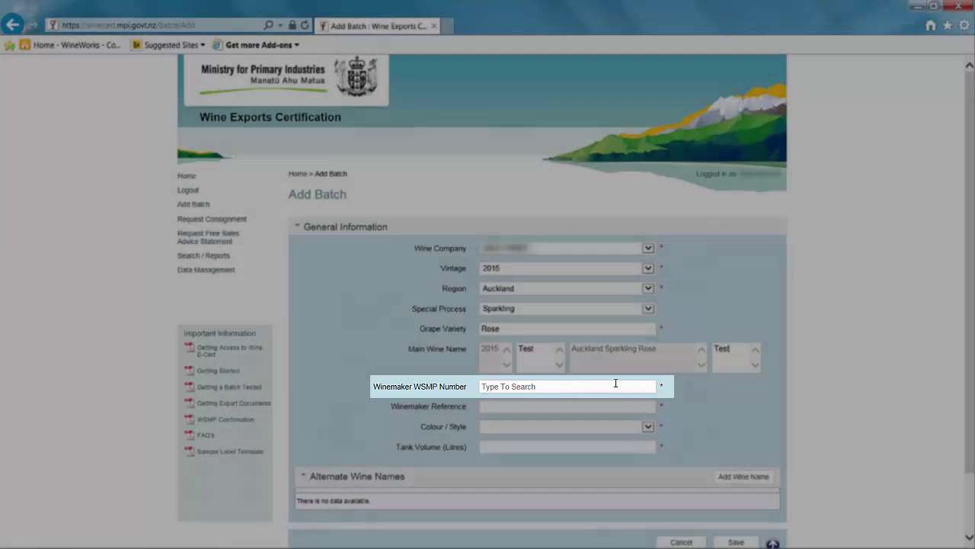
- Set the winemaker WSMP number to NZW1 - NEW ZEALAND WINERIES LTD and the winemaker reference to "Test"
click(616, 383)
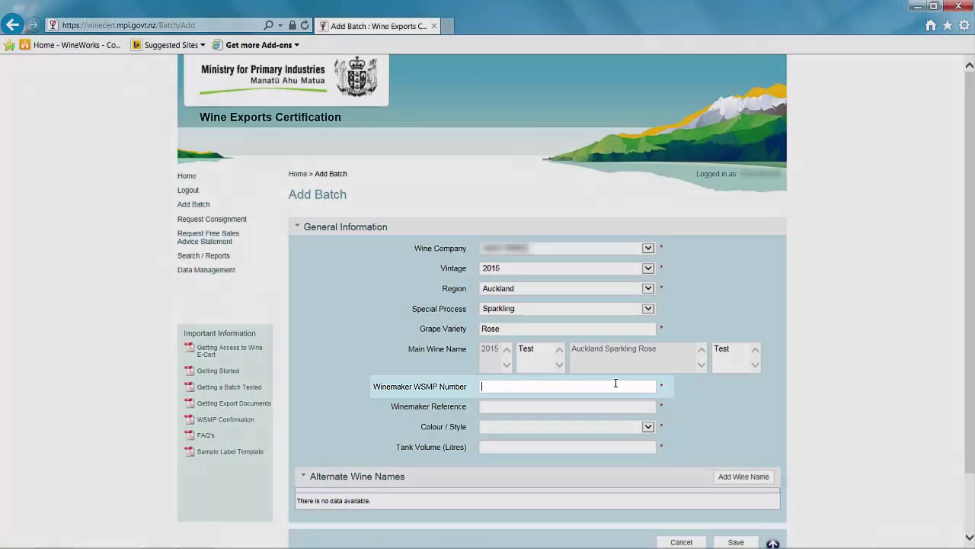
text(NZW1)
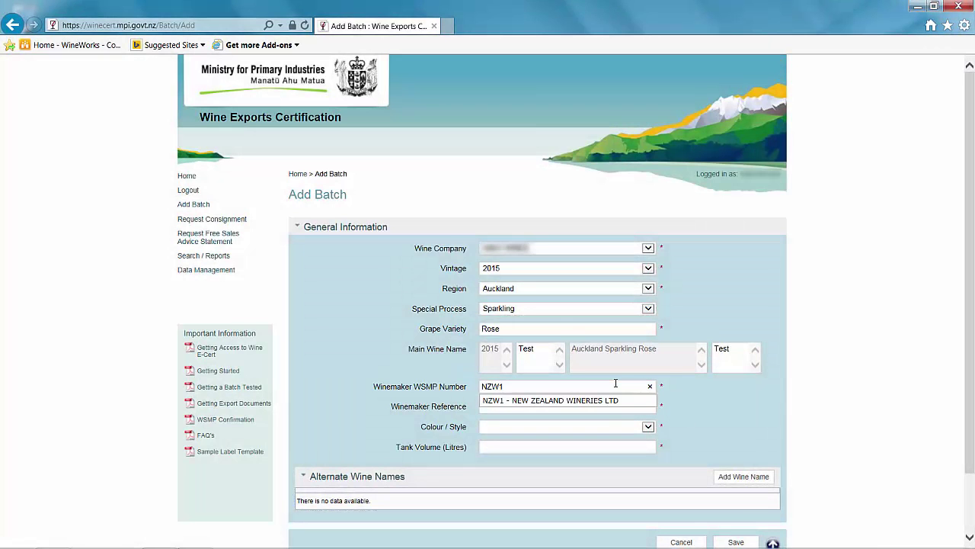
click(609, 401)
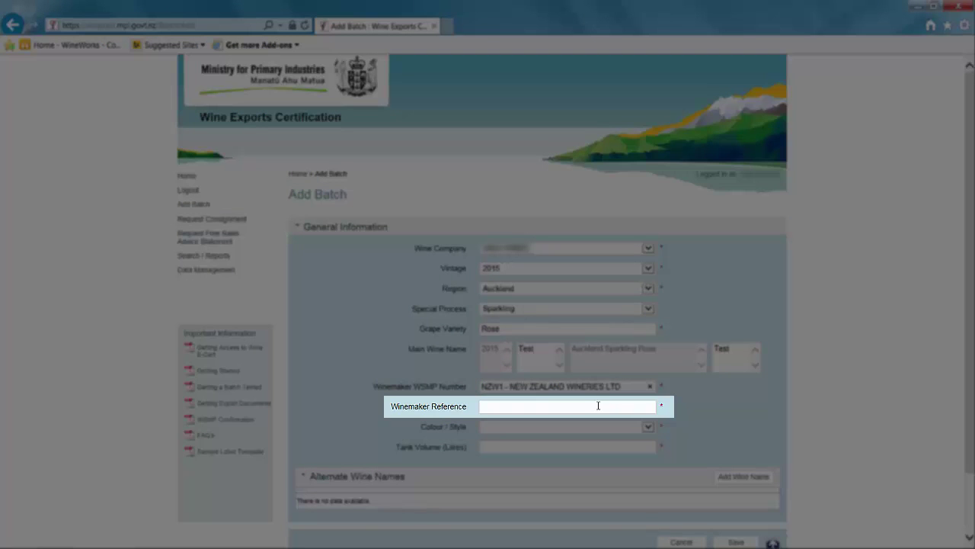
text(Test)
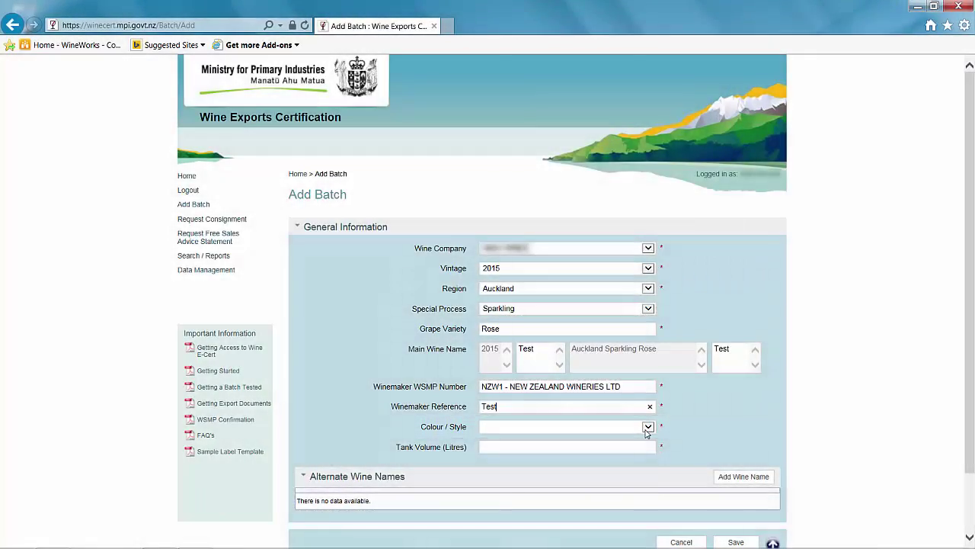
- Set the colour/style to Sparkling Rose and the tank volume to 555 litres, and save the batch
click(647, 427)
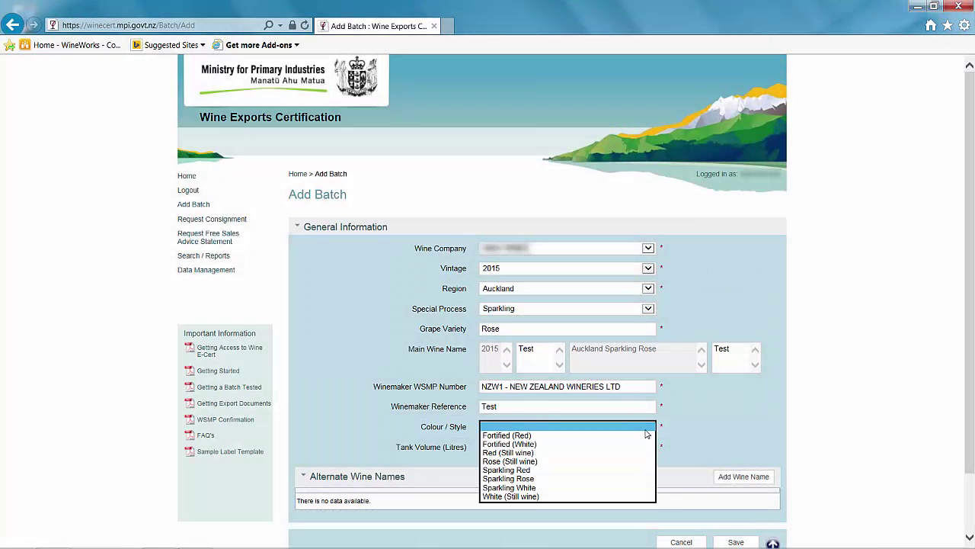
click(617, 478)
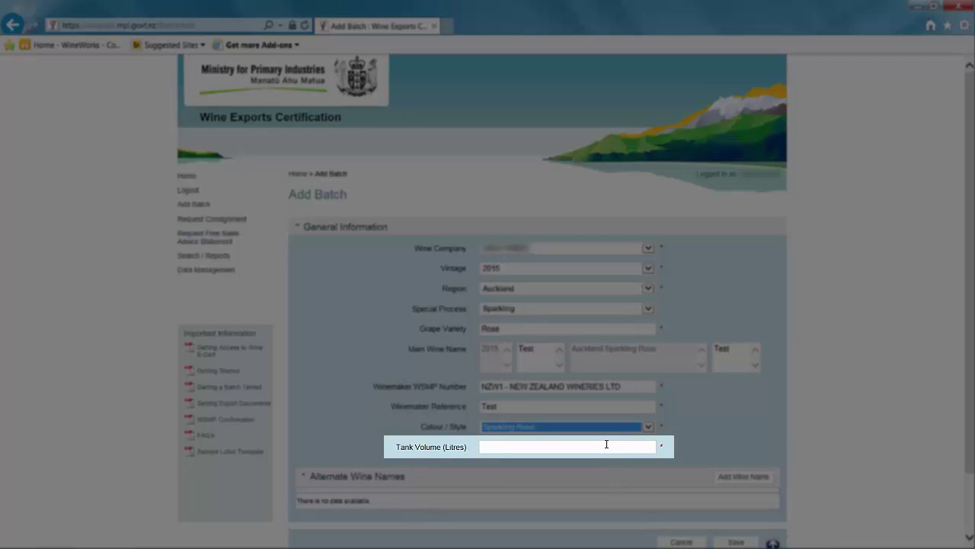
click(606, 445)
text(555)
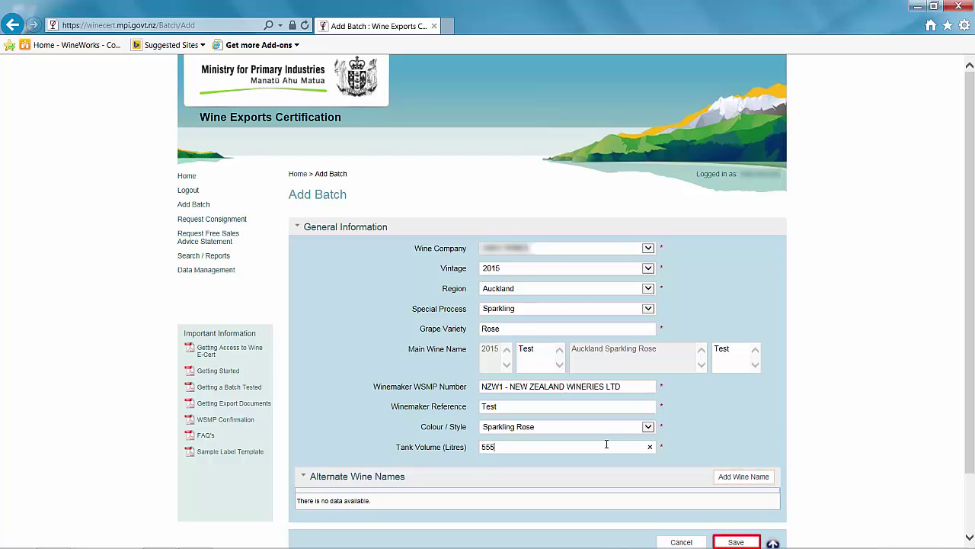
click(729, 541)
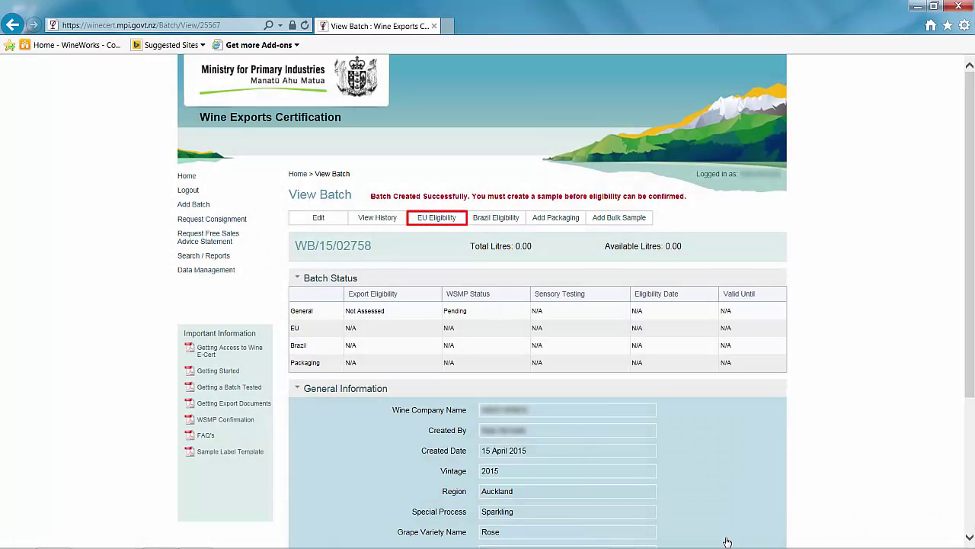
- Add EU eligibility to the batch with geographic indication Auckland and mark the wine as not enriched
click(446, 220)
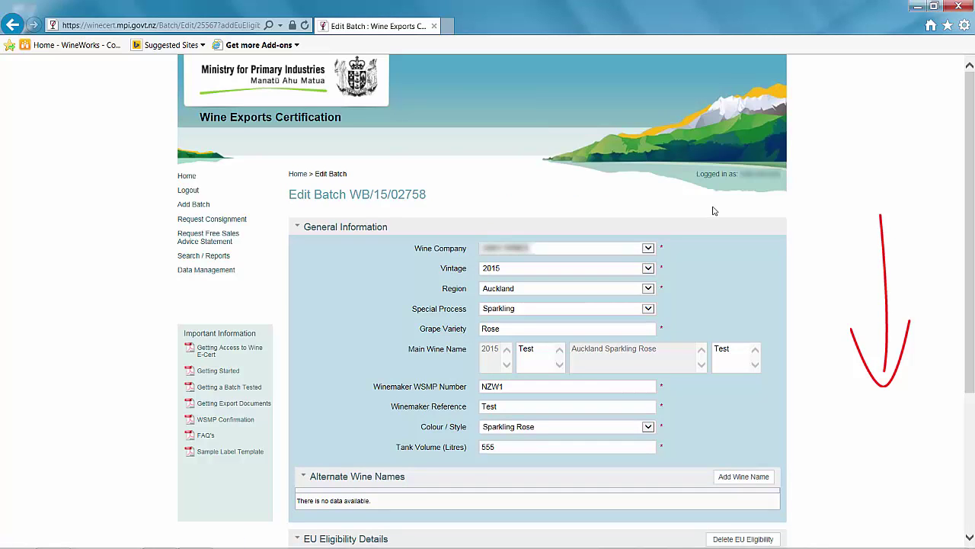
drag(967, 178, 958, 337)
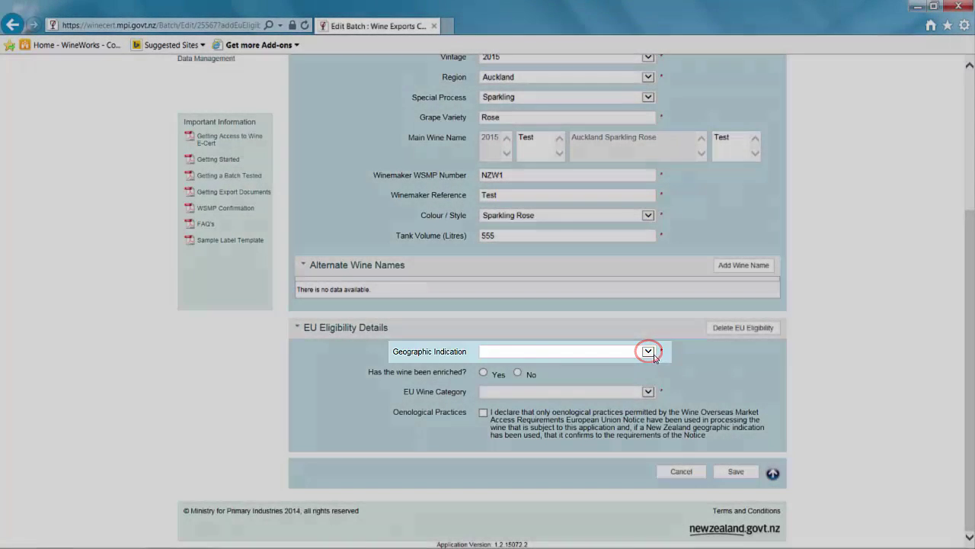
click(650, 352)
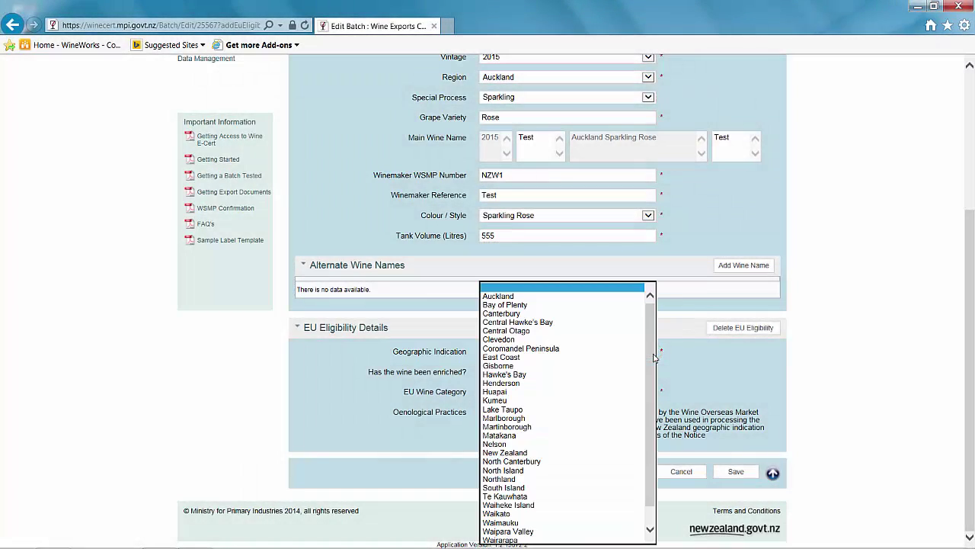
click(537, 297)
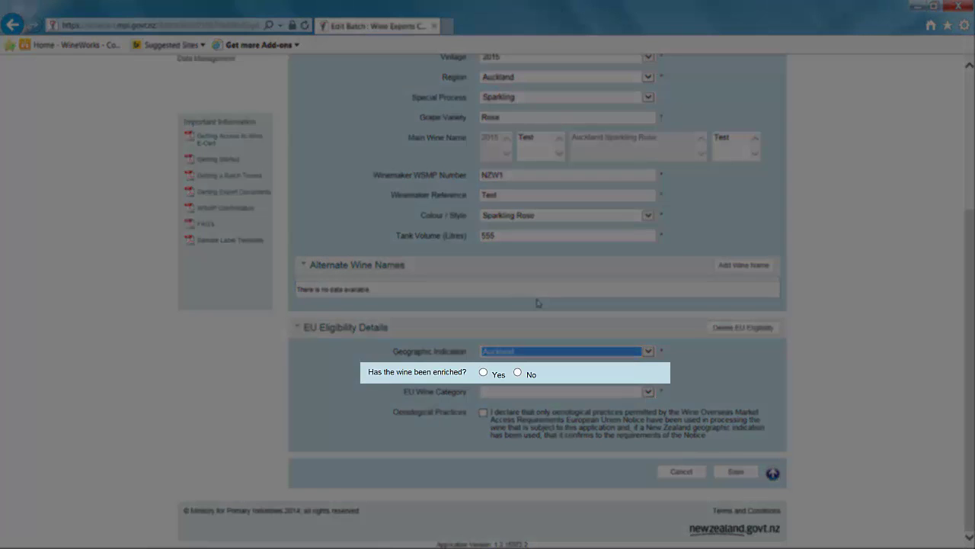
click(518, 373)
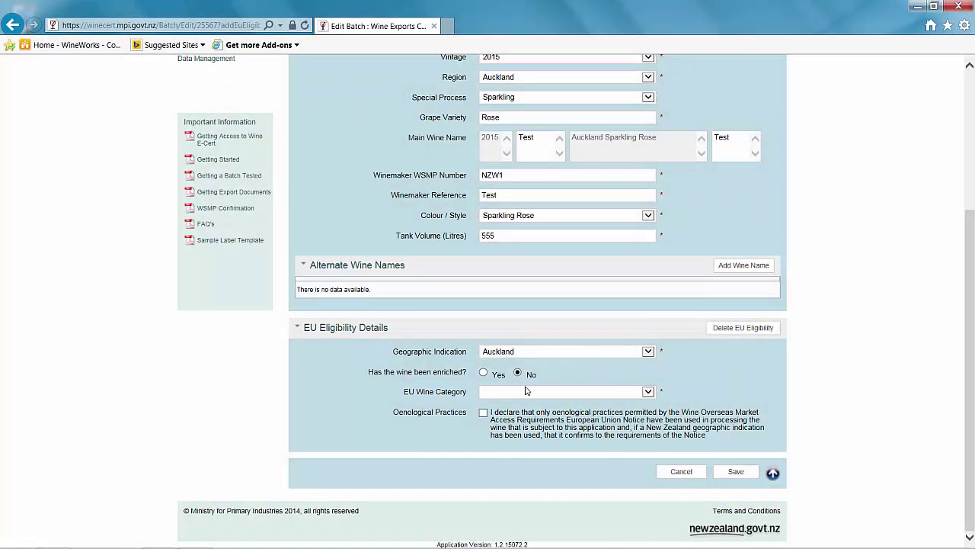
- Set the EU wine category to Sparkling Wine, accept the oenological practices declaration and save the batch
click(528, 393)
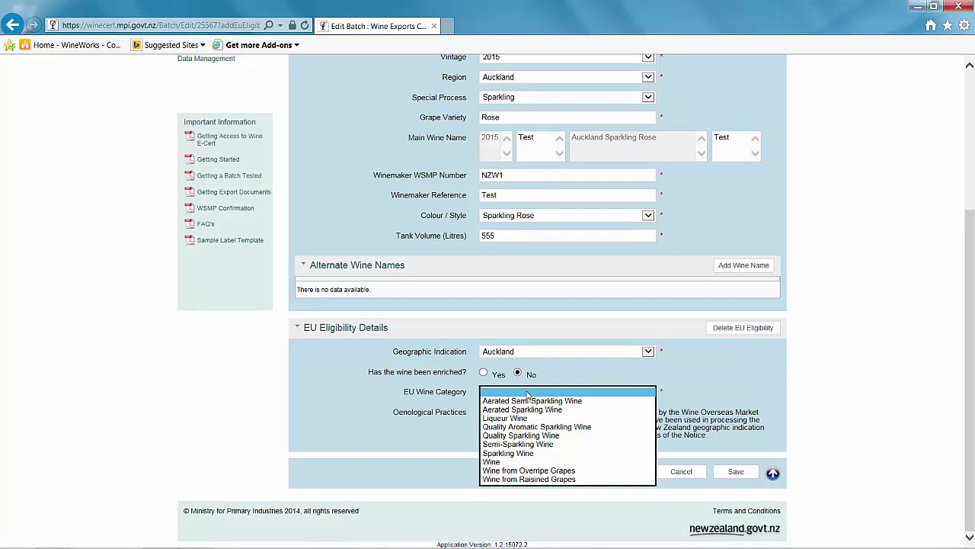
click(516, 453)
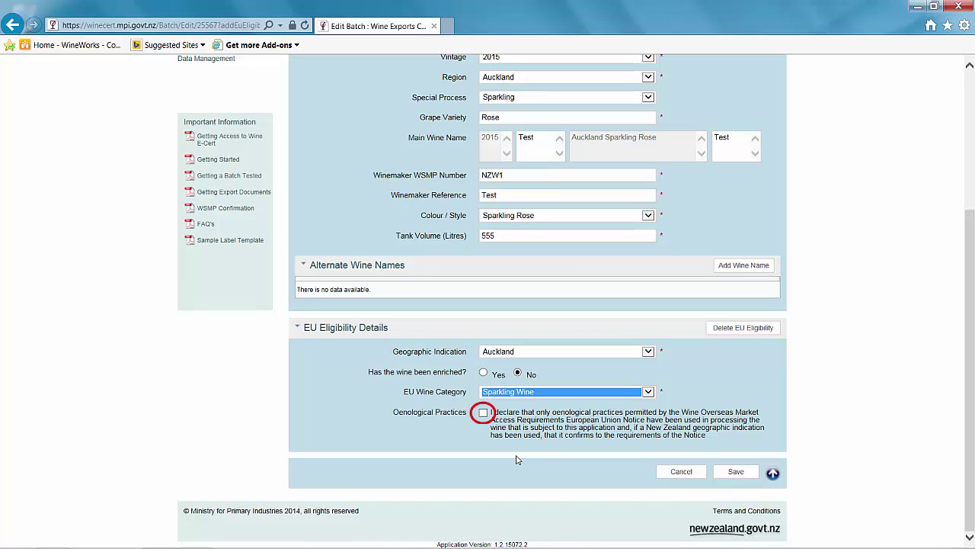
click(483, 412)
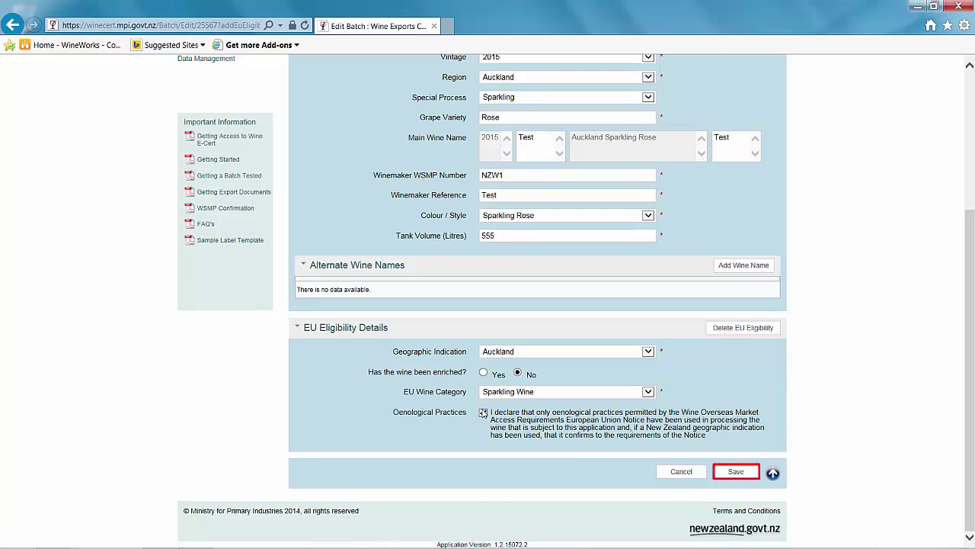
click(731, 472)
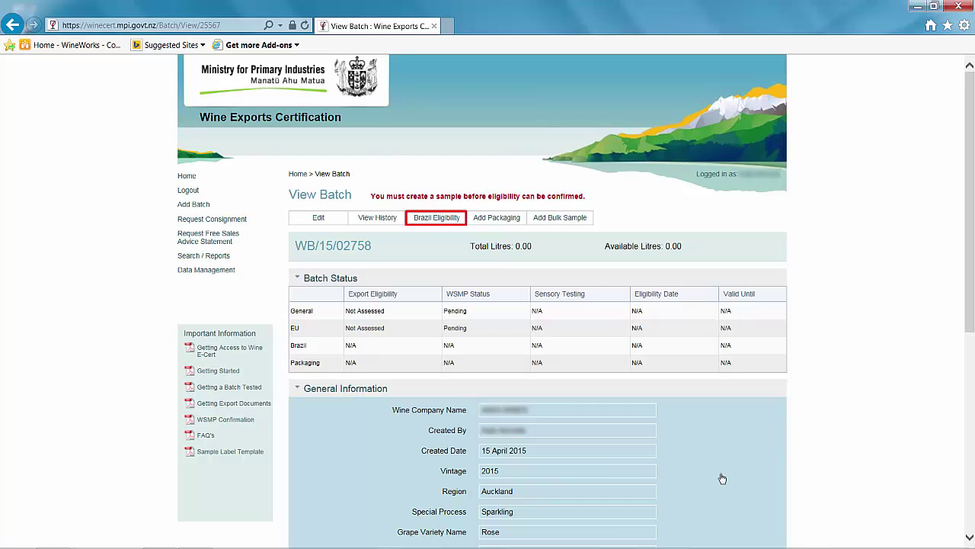
- Add Brazil eligibility to the batch, accept the Vitis vinifera declaration and save
click(436, 224)
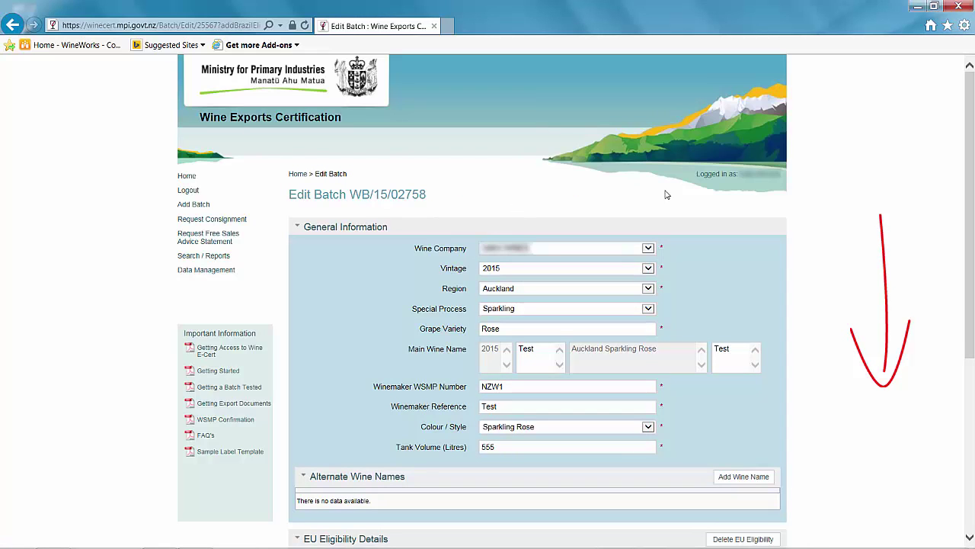
drag(967, 176, 967, 366)
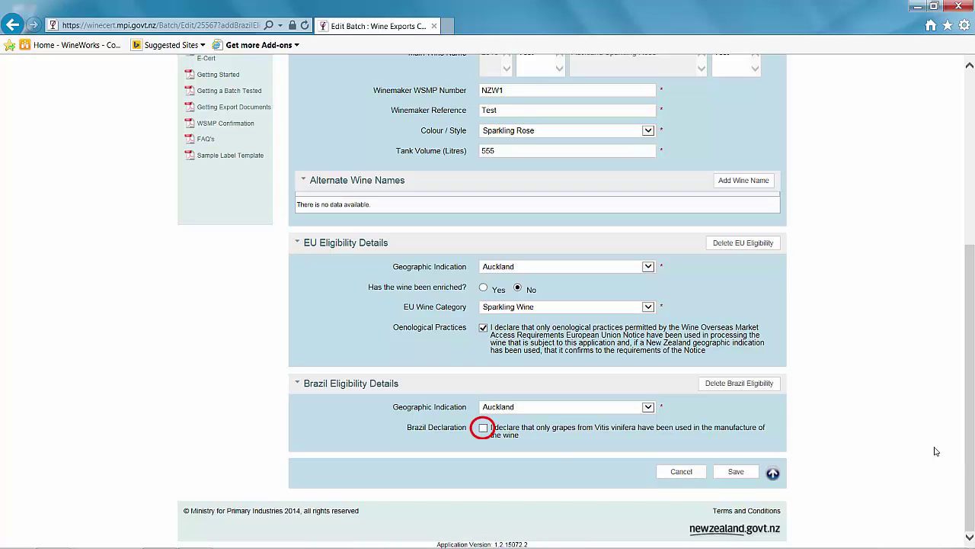
click(482, 428)
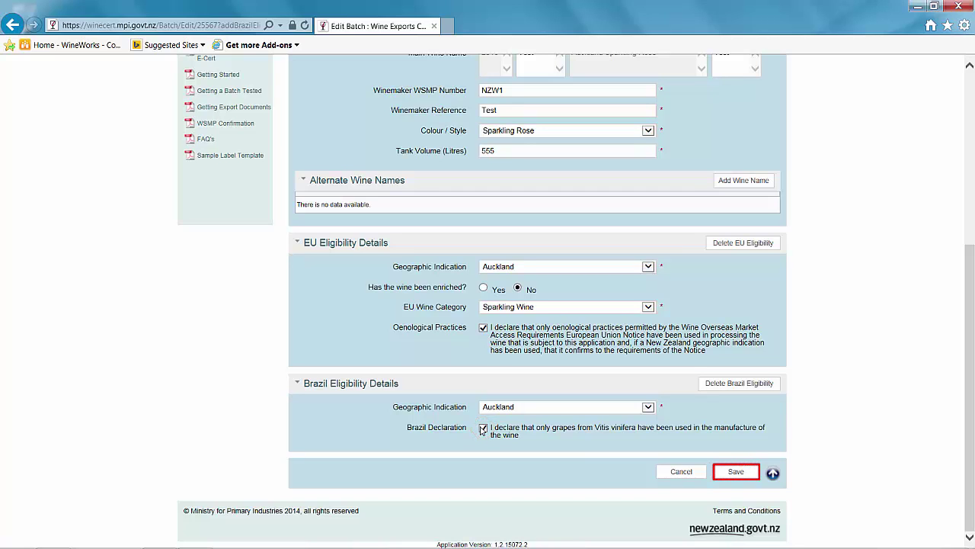
click(732, 472)
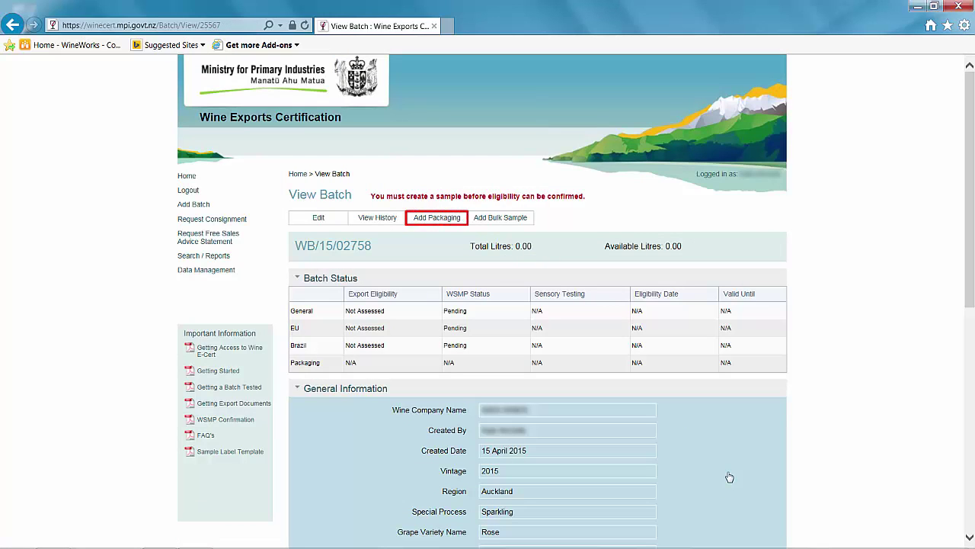
- Add packaging details to the batch with shipping format Packaged (Cases) and bottler WWM1 - WINE WORKS BLENHEIM
click(447, 227)
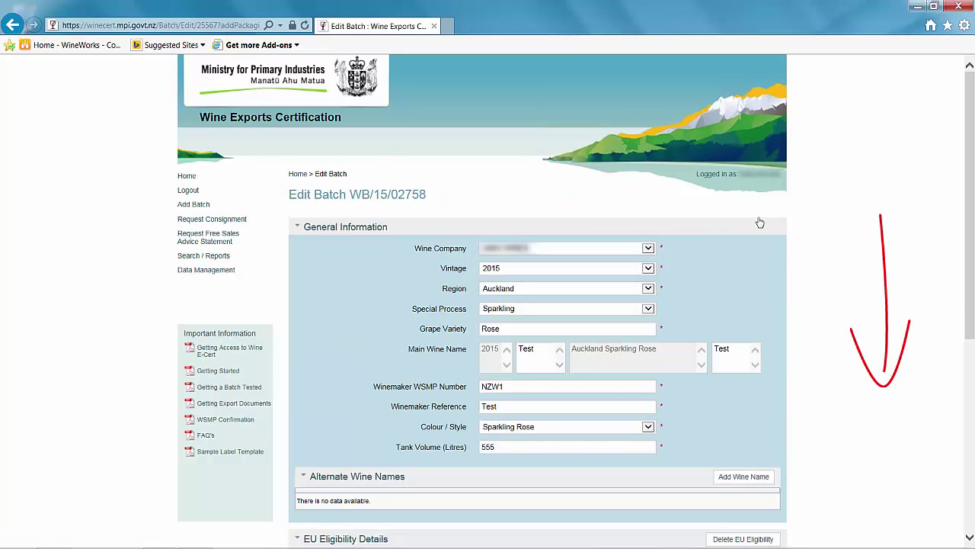
drag(968, 200, 955, 448)
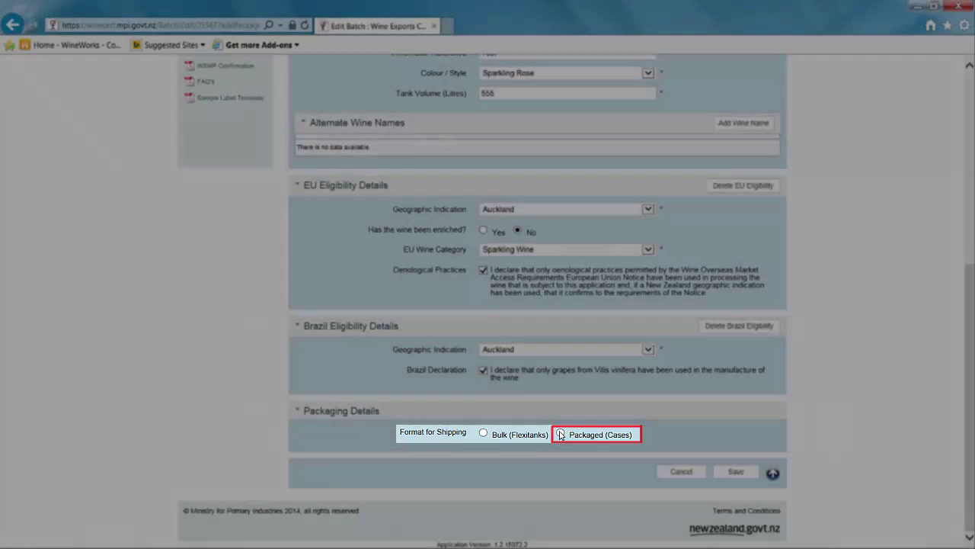
click(561, 434)
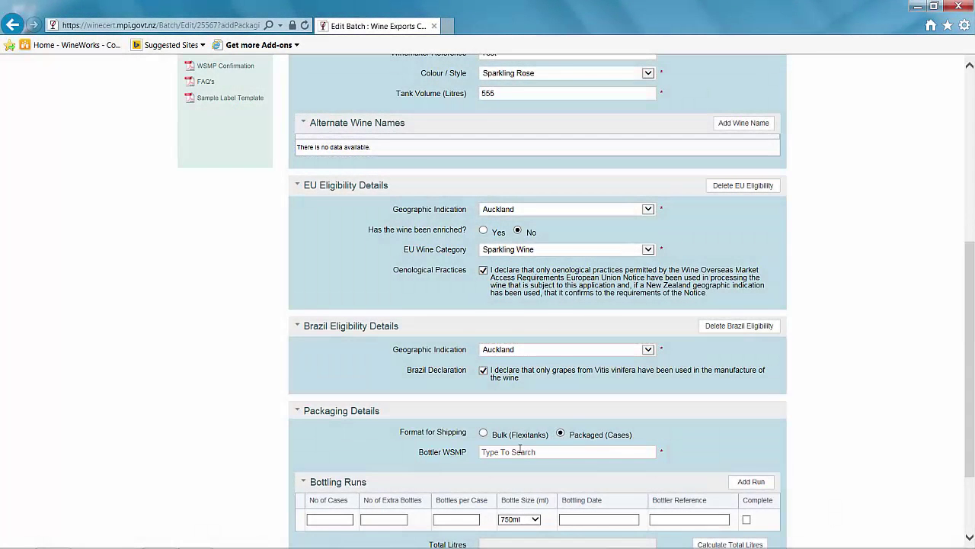
click(520, 450)
text(WWM1)
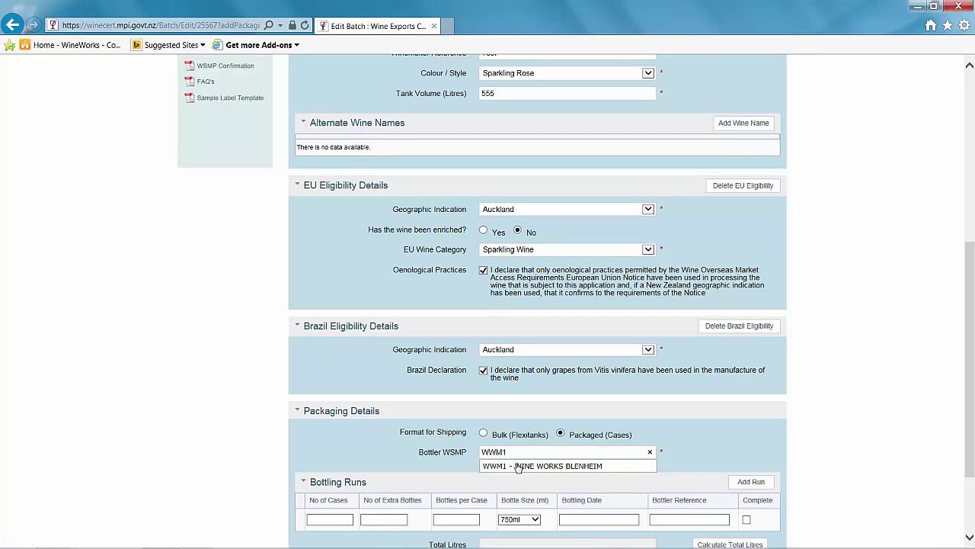
click(517, 466)
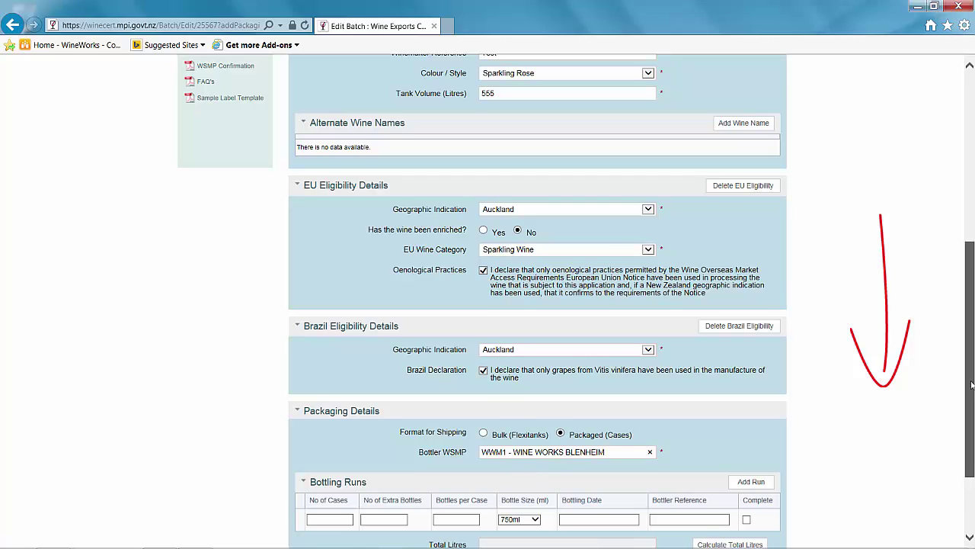
- Fill in the bottling run with 1 case, 0 extra bottles, 6 bottles per case and a 500ml bottle size
drag(971, 385, 967, 470)
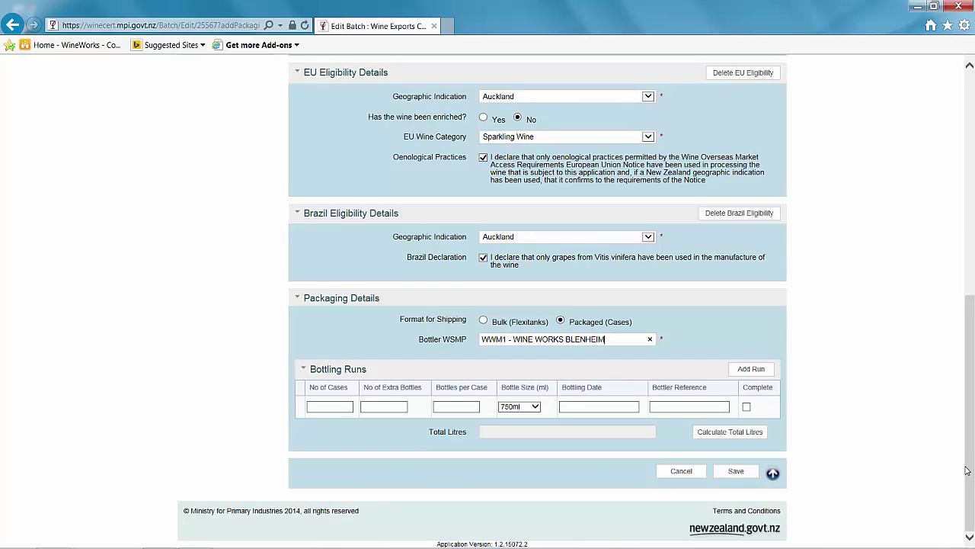
click(332, 405)
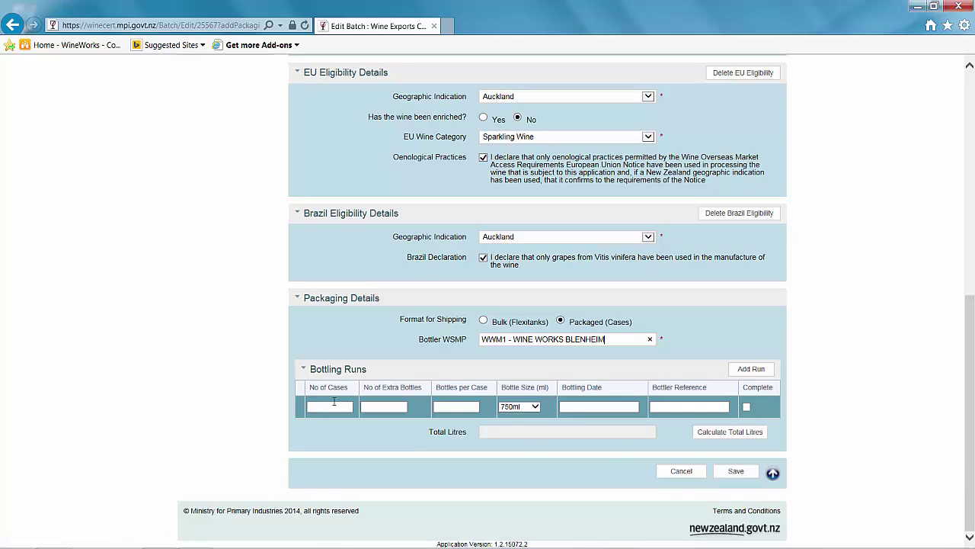
text(1)
click(369, 406)
text(0)
click(442, 405)
text(6)
click(532, 406)
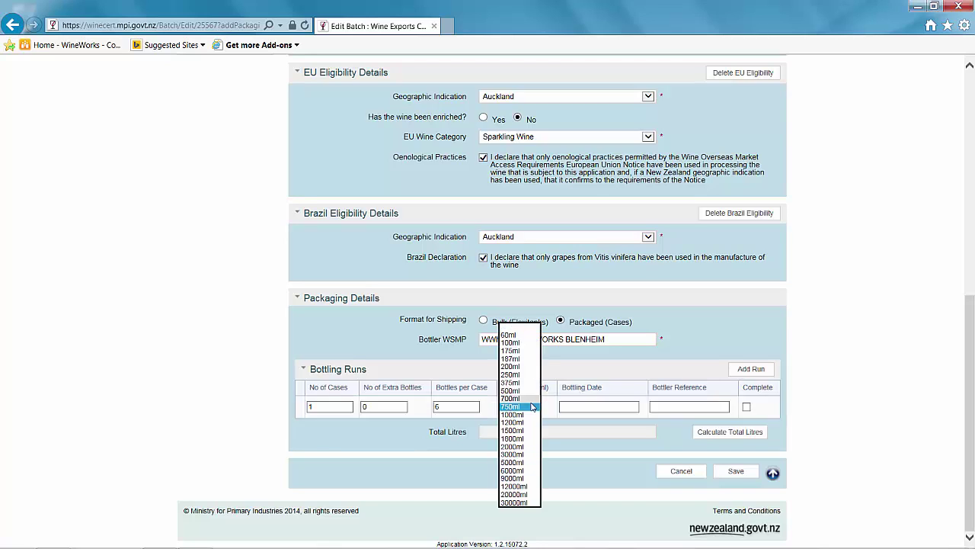
click(518, 391)
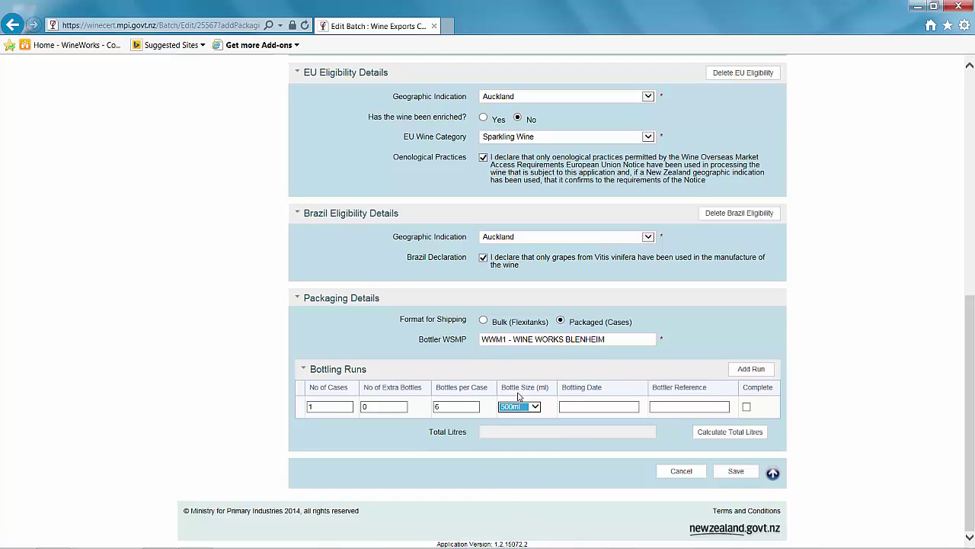
- Set the run's bottling date to 10 April 2015 and bottler reference to Test, calculate the total litres and save the batch
click(570, 405)
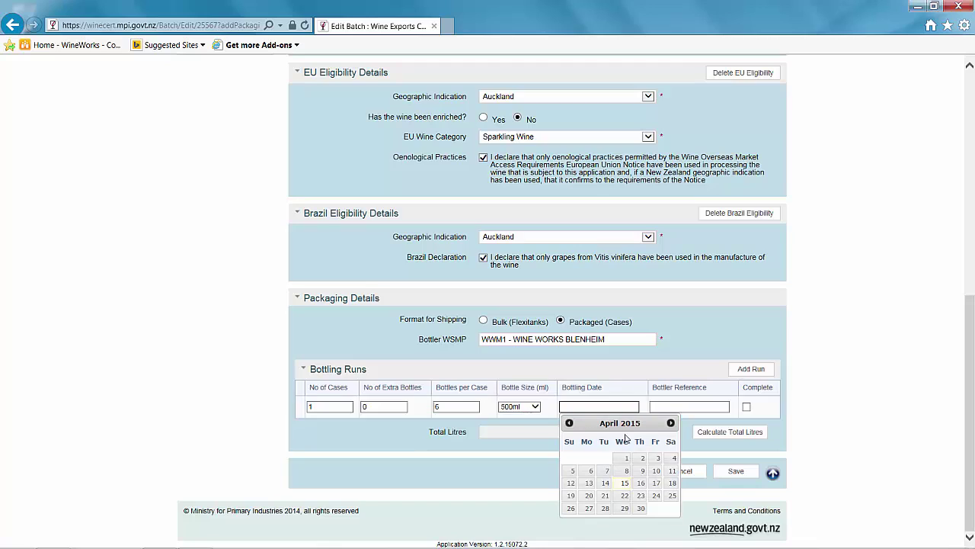
click(656, 470)
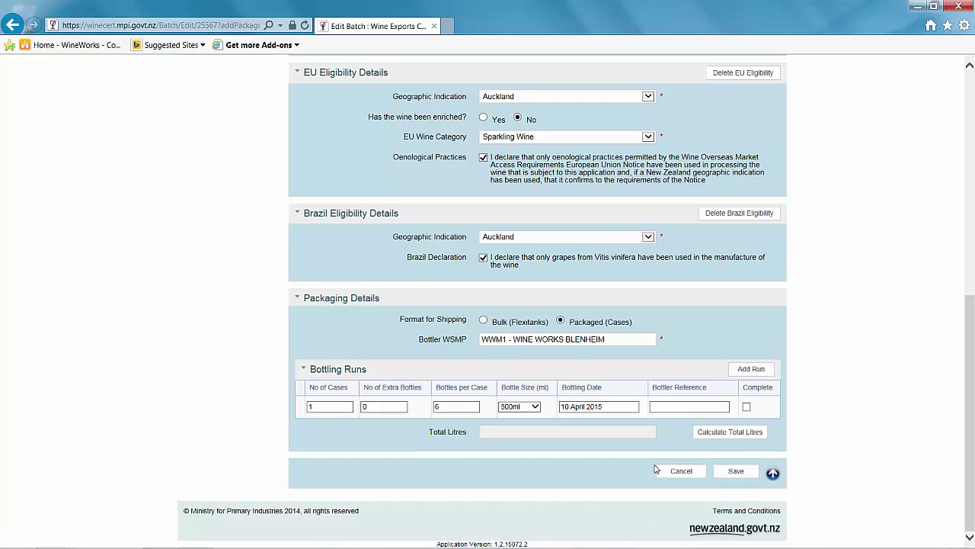
click(660, 408)
text(Test)
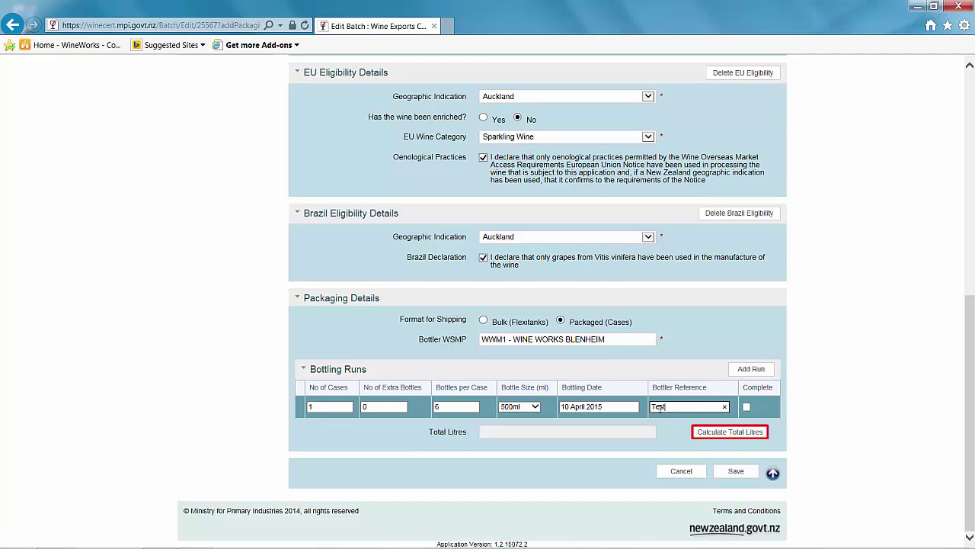
click(750, 435)
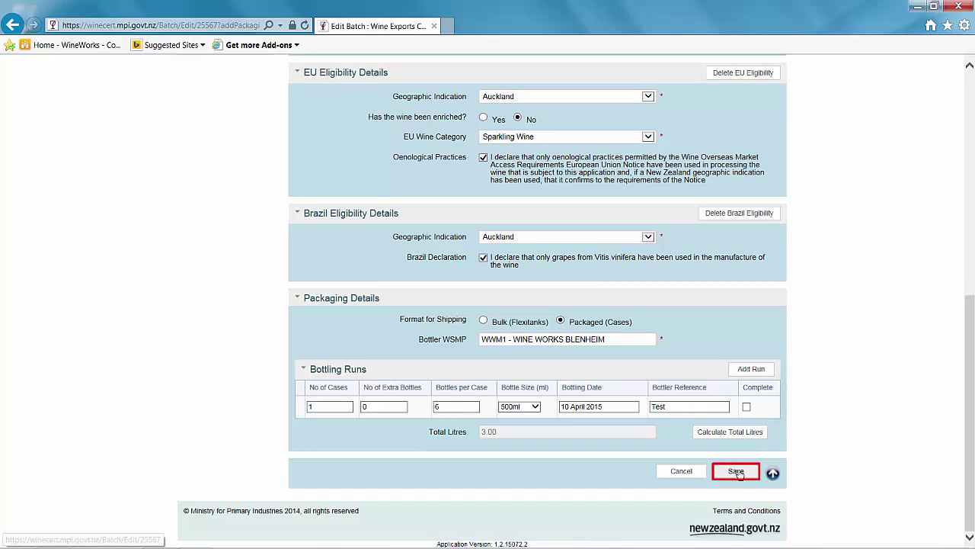
click(737, 472)
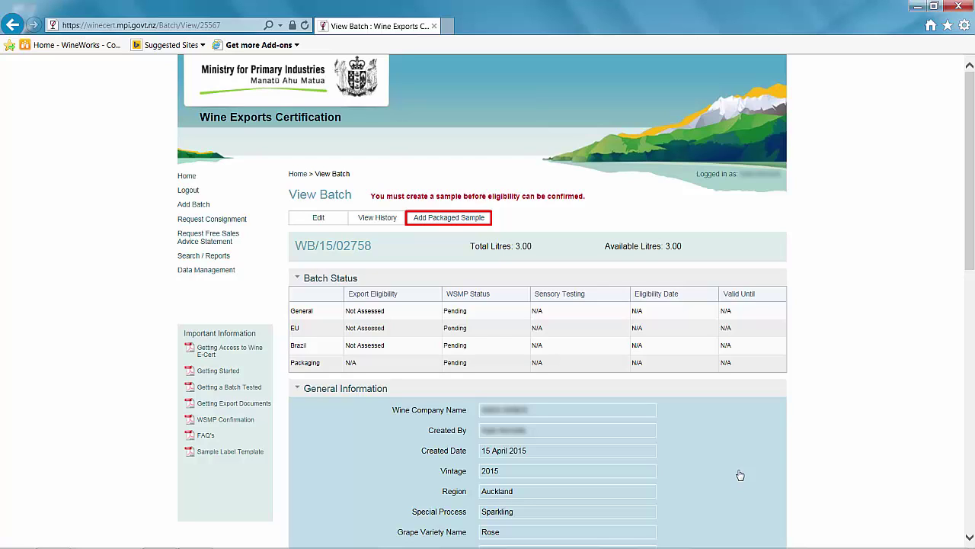
- Start a packaged sample for the batch with 15 April 2015 as the date sample collected
click(450, 219)
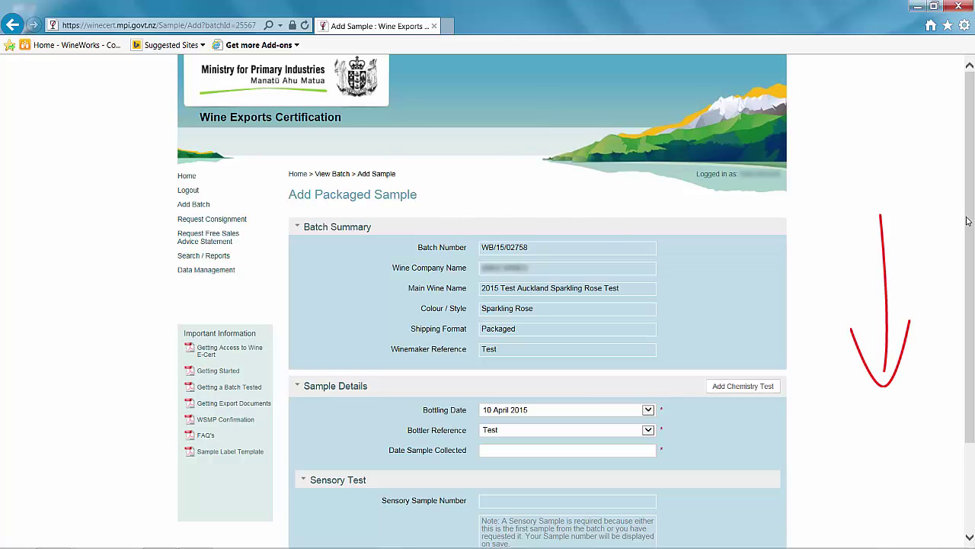
drag(967, 221, 960, 392)
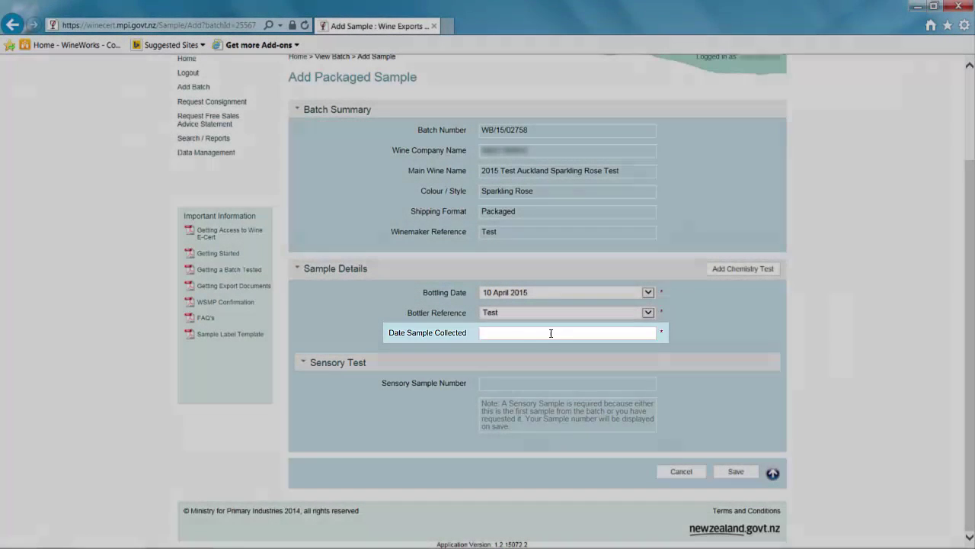
click(551, 333)
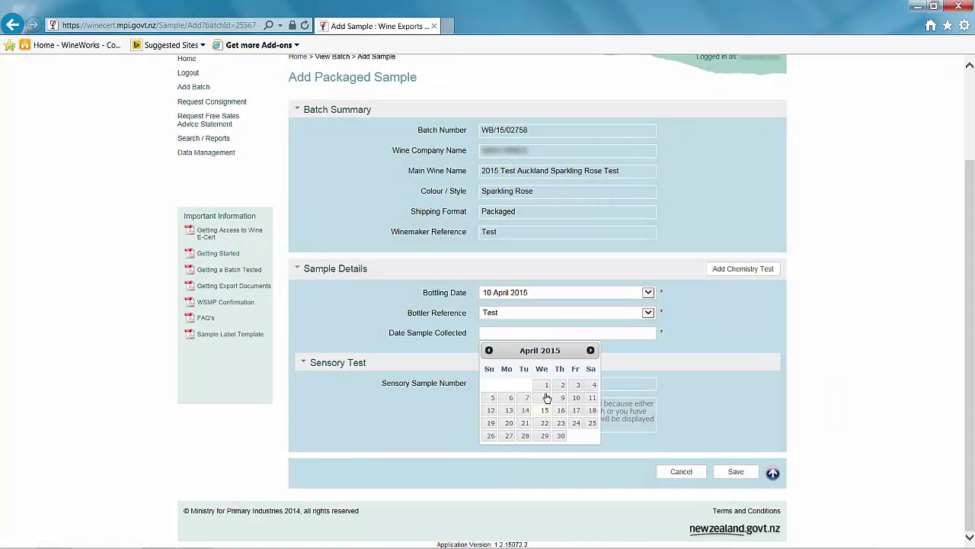
click(544, 410)
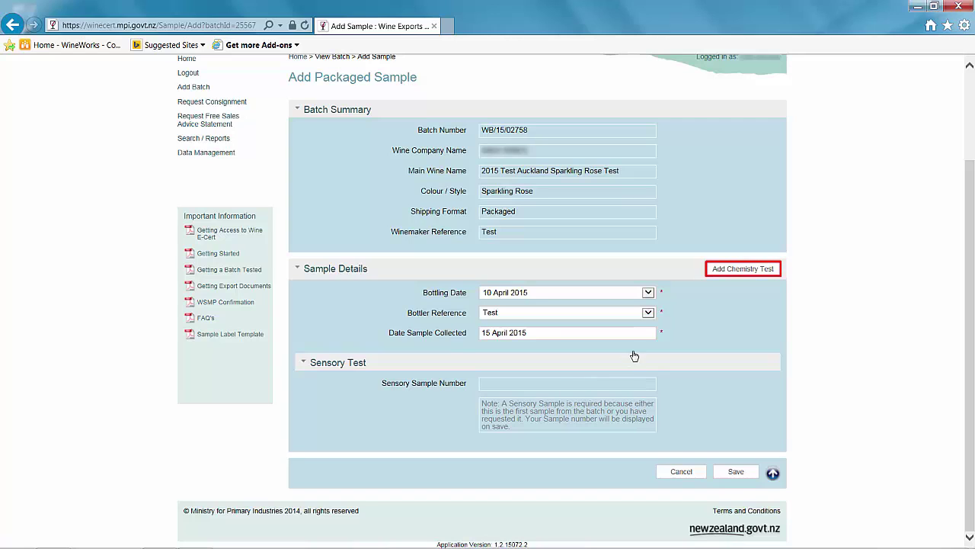
- Add a chemistry test to the sample with AsureQuality Limited as the laboratory and EU as the required test
click(736, 269)
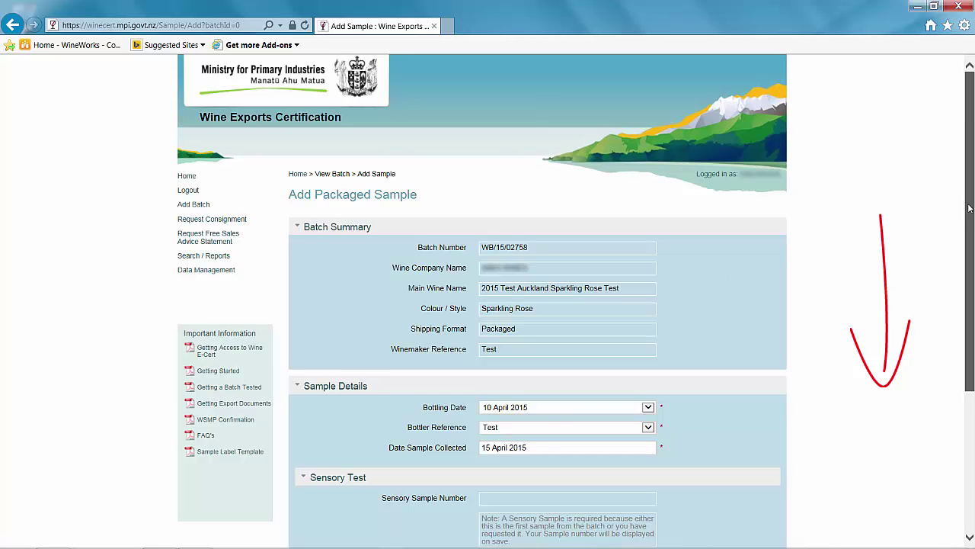
drag(969, 207, 968, 260)
drag(967, 294, 960, 399)
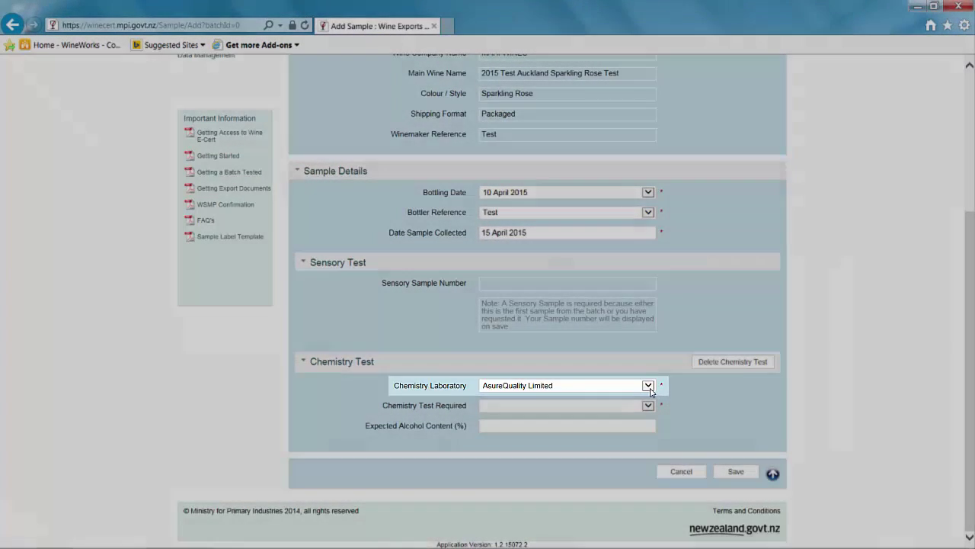
click(648, 385)
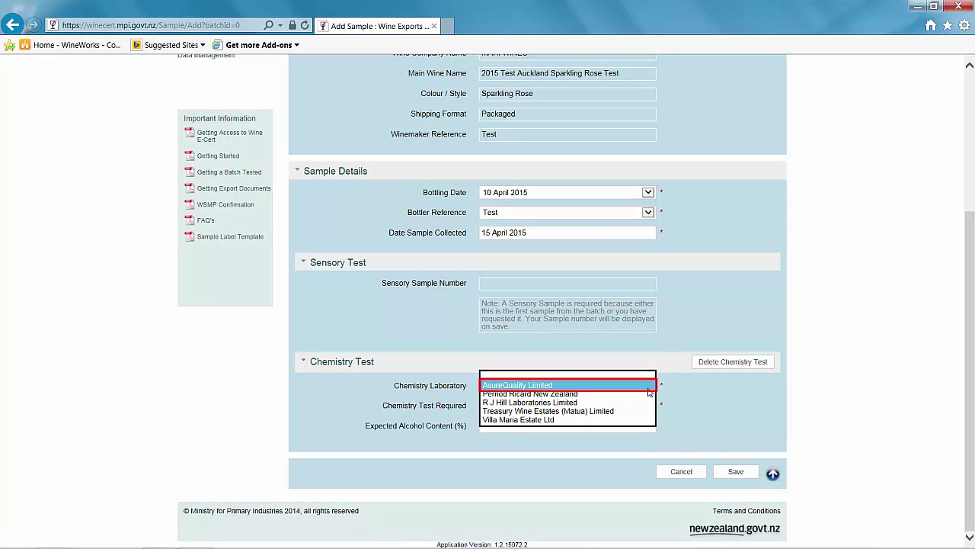
click(648, 387)
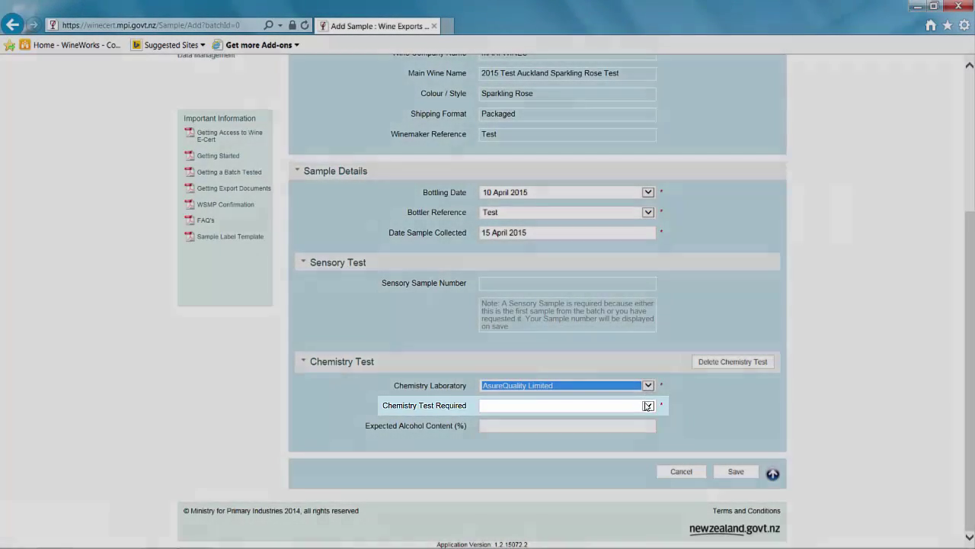
click(646, 406)
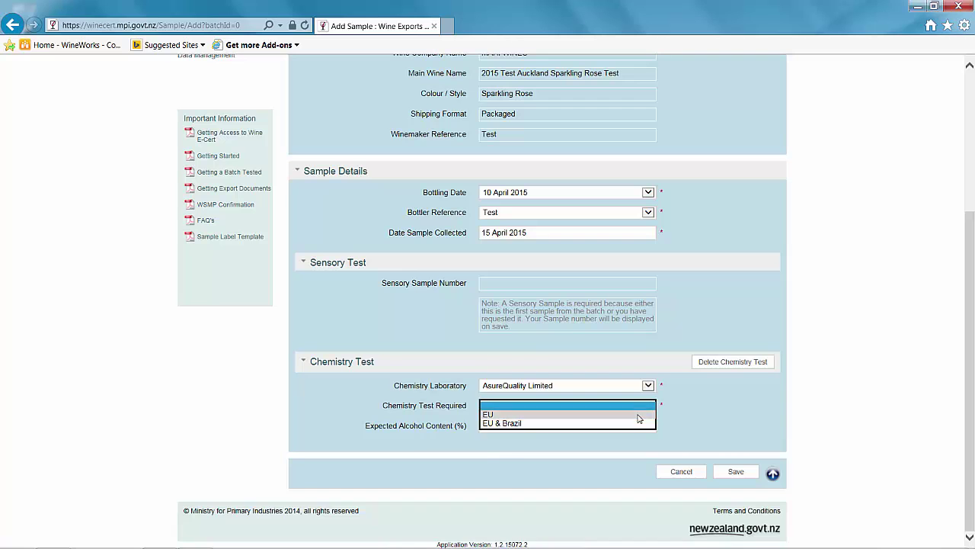
click(639, 415)
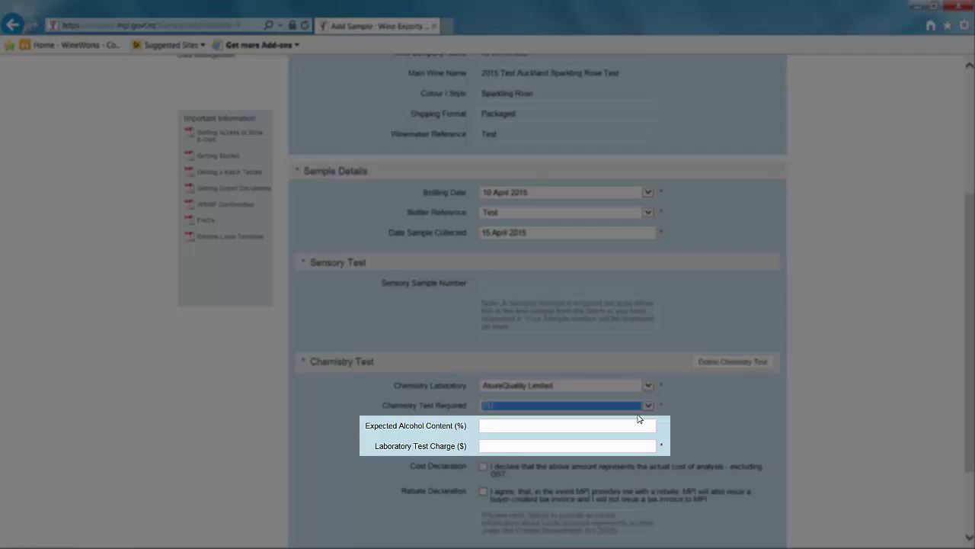
- Enter an expected alcohol content of 14% and a laboratory charge of $148, and accept the cost and rebate declarations
click(628, 425)
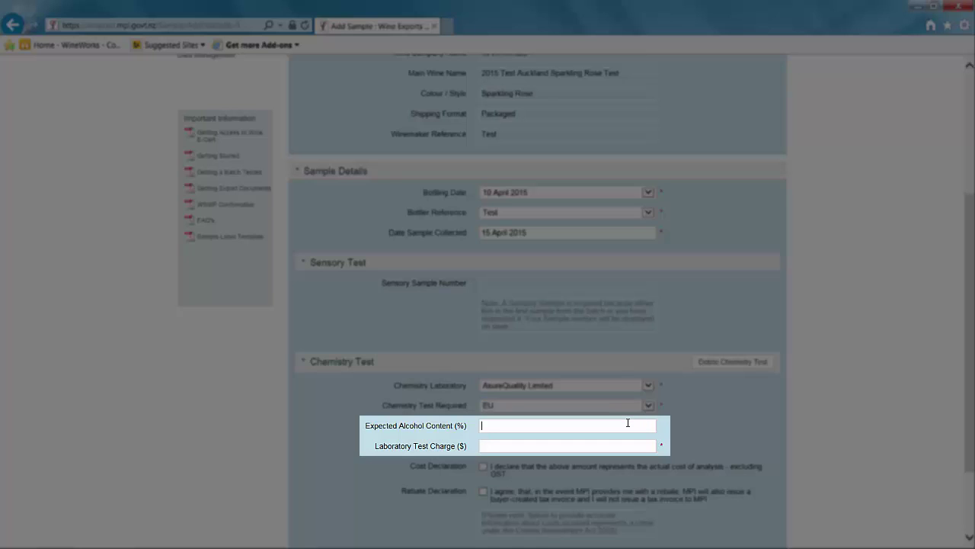
text(14)
click(621, 447)
text(140)
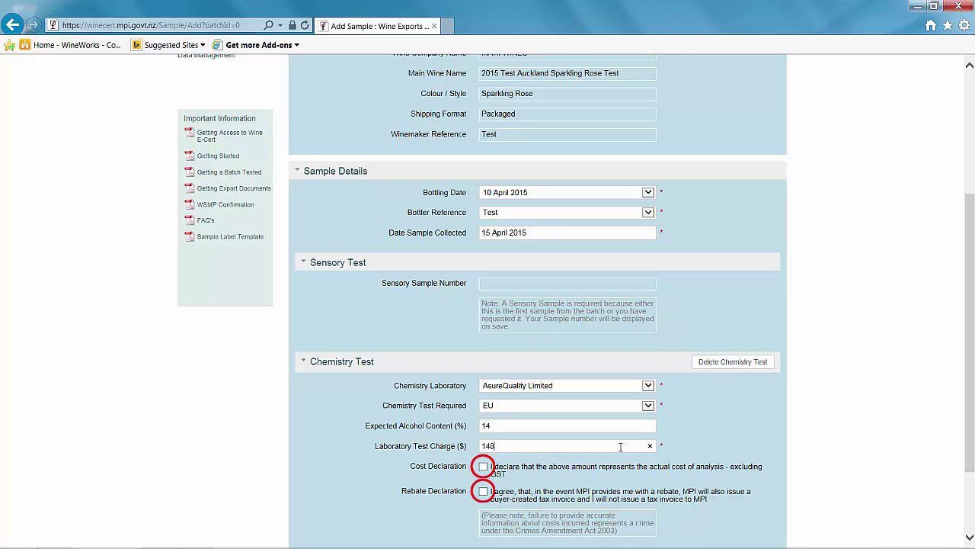
click(483, 467)
click(483, 492)
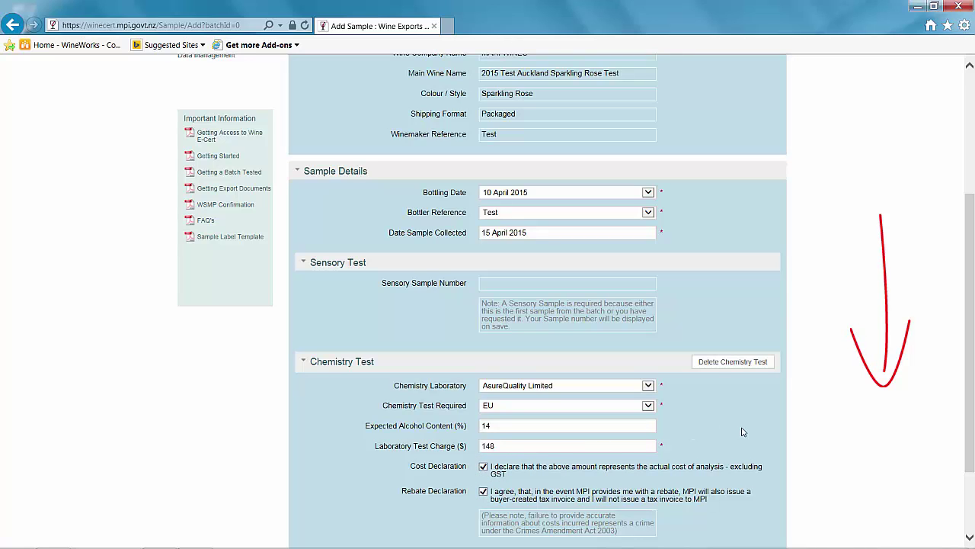
- Delete the chemistry test from the packaged sample
drag(968, 377, 961, 458)
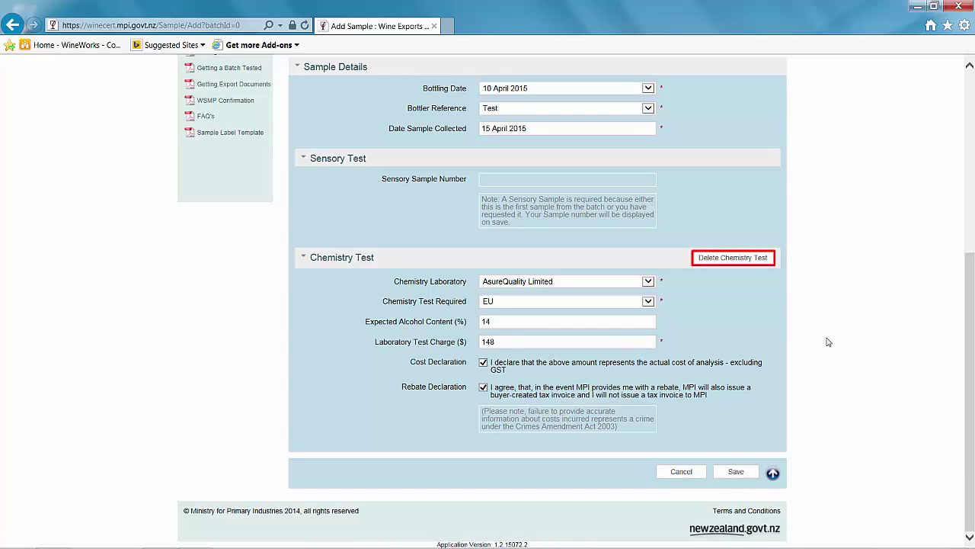
click(740, 259)
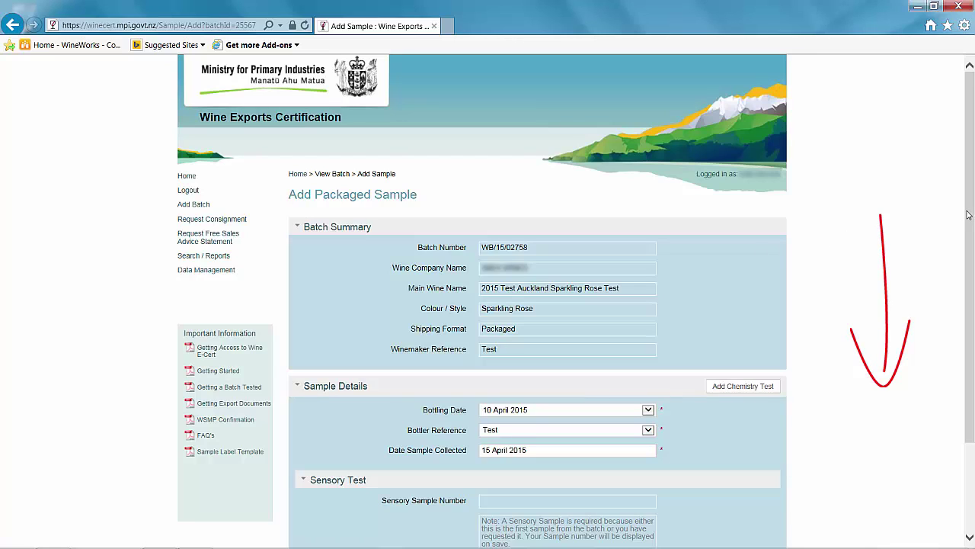
- Save the packaged sample with its sensory test only
drag(969, 215, 970, 321)
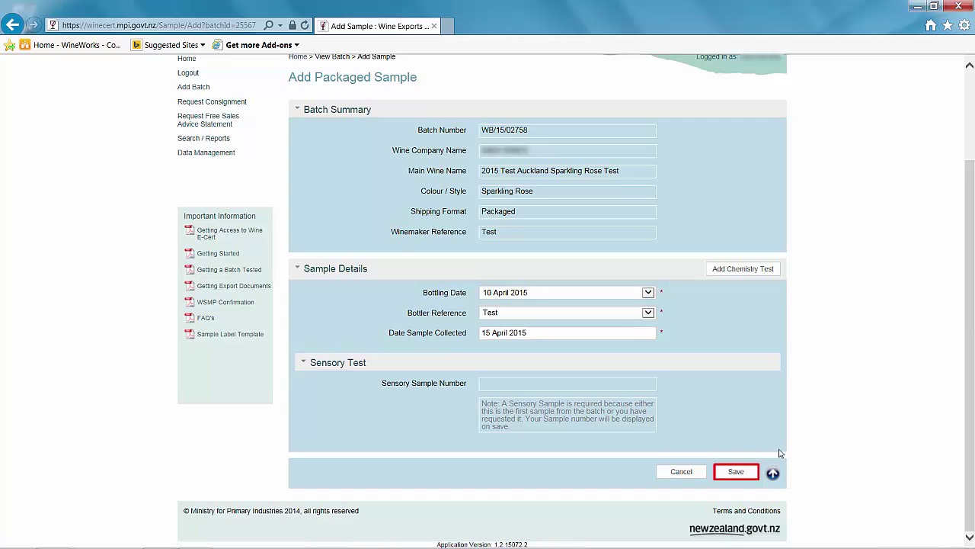
click(743, 476)
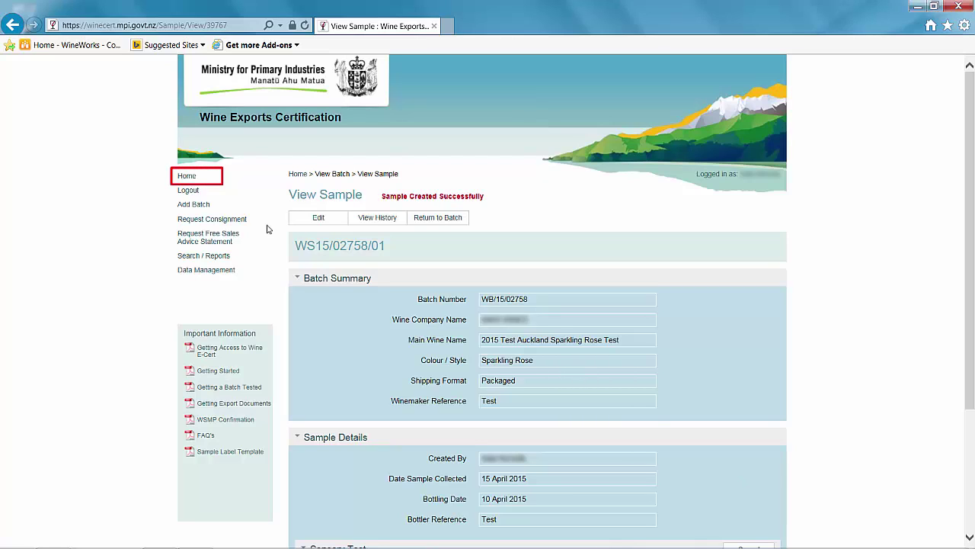
- Return to the home page and open the Batch Management list of batches requiring action
click(187, 176)
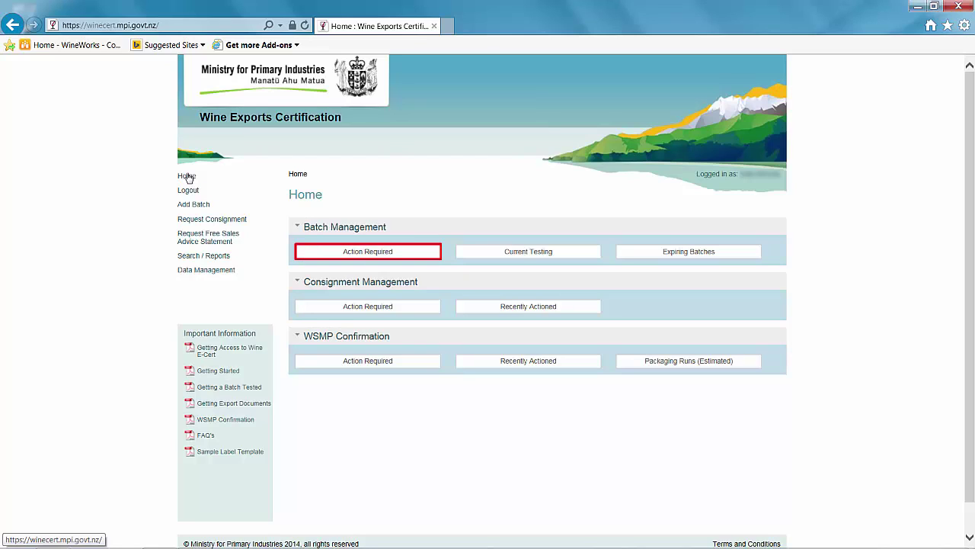
click(333, 261)
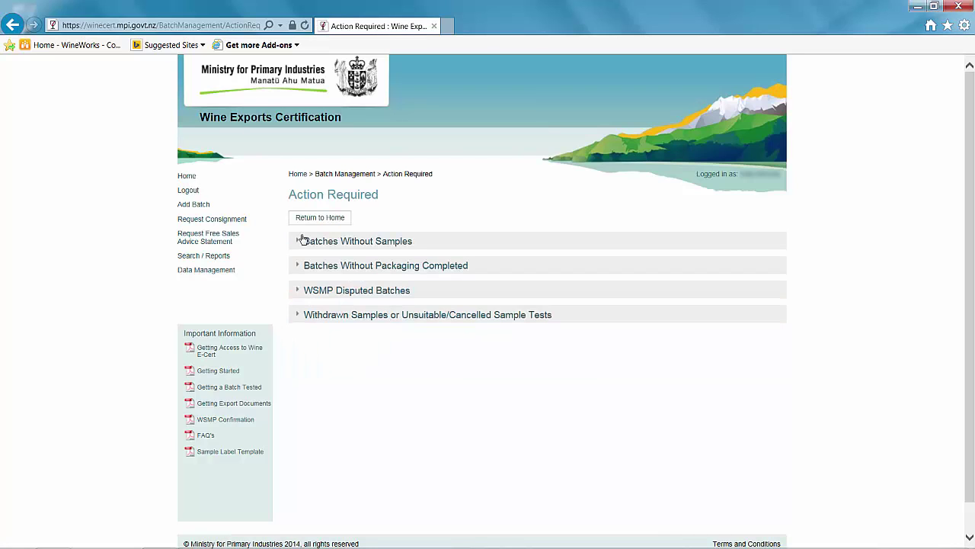